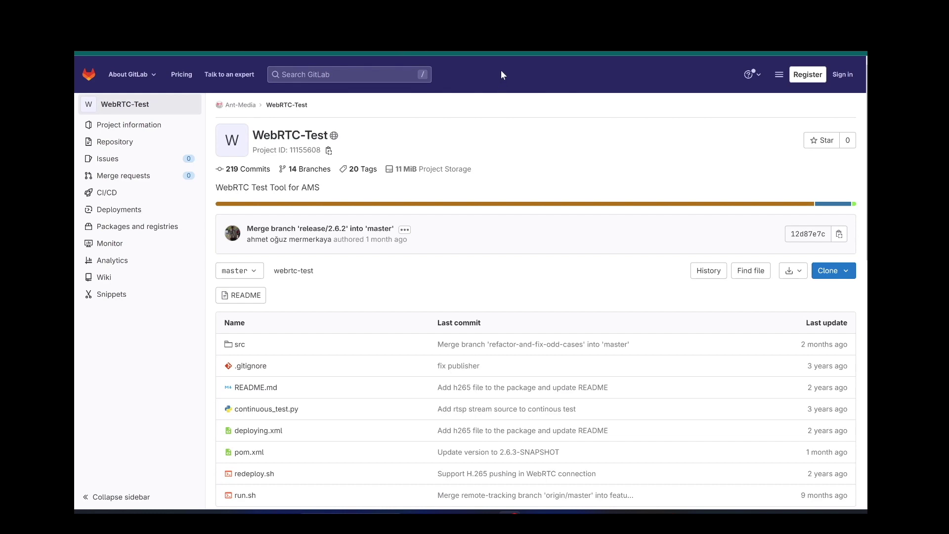
# List the home directory and select the webrtctest release zip name for copying.
pyautogui.click(487, 519)
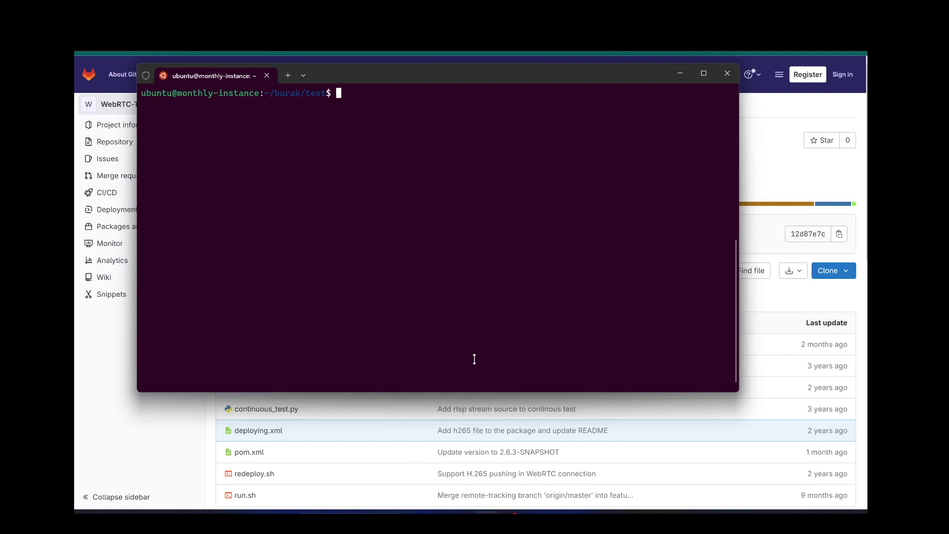
pyautogui.write('ls')
pyautogui.press('Return')
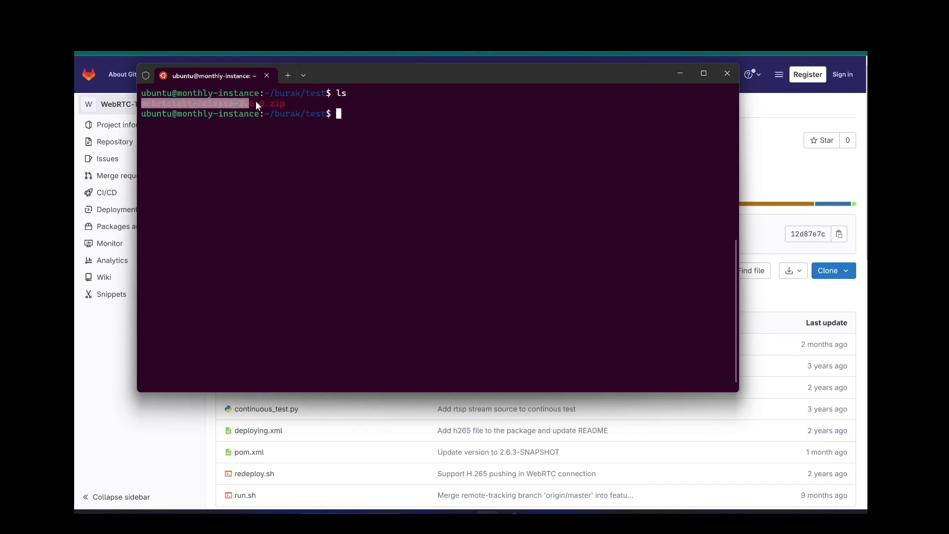
pyautogui.moveTo(142, 99); pyautogui.dragTo(282, 101)
pyautogui.click(312, 155)
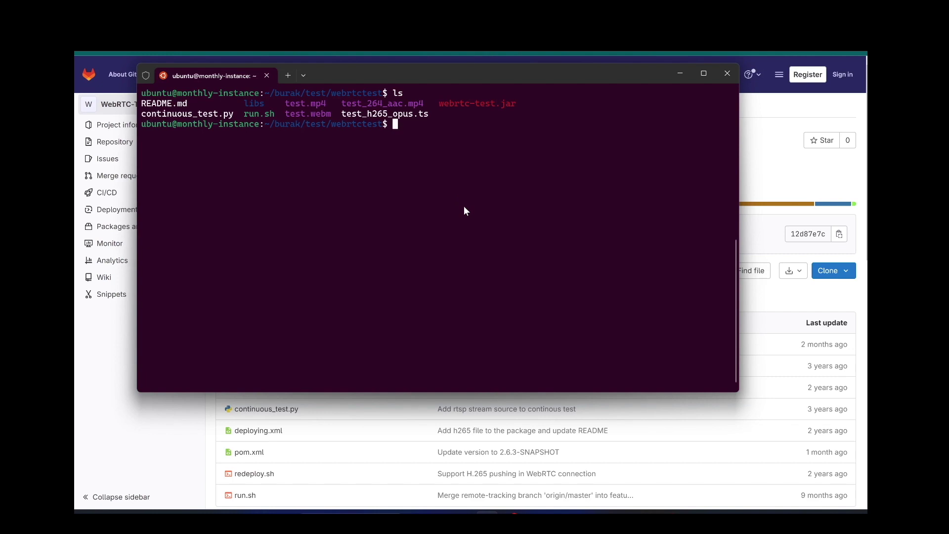
pyautogui.write('./')
pyautogui.write('ru')
# Run ./run.sh -m publisher -s test.antmedia.io -a LiveApp -q true -p 5443 -f test.mp4 -n 10.
pyautogui.press('Tab')
pyautogui.write('-m')
pyautogui.write(' p')
pyautogui.write('ublisher -')
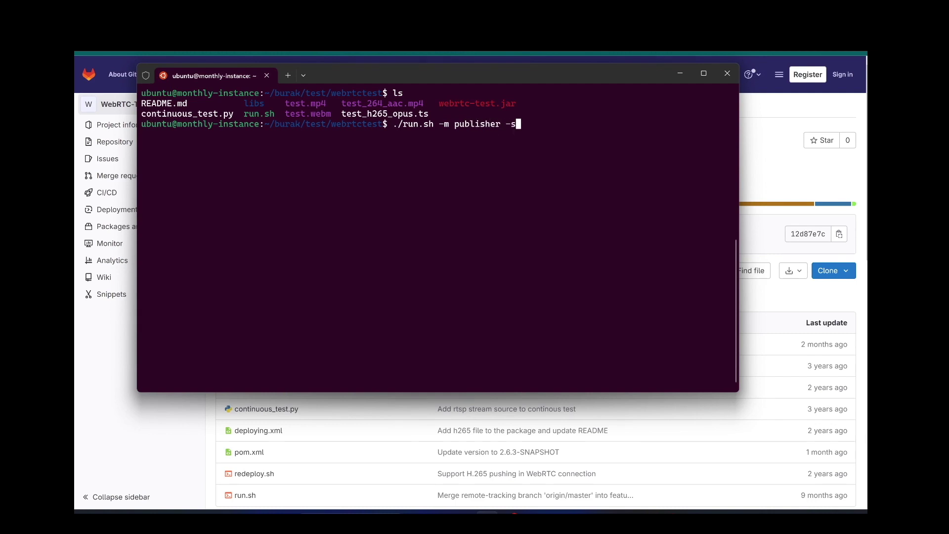
pyautogui.write('s ')
pyautogui.write('test.')
pyautogui.write('antme')
pyautogui.write('dia.io -')
pyautogui.write('a')
pyautogui.press('BackSpace')
pyautogui.write('a ')
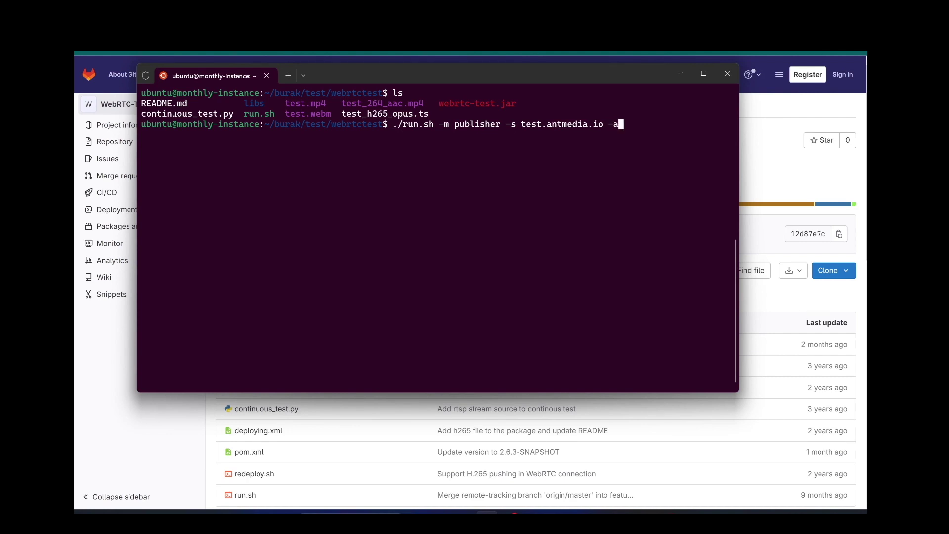
pyautogui.write('Live')
pyautogui.write('App ')
pyautogui.write('-q ')
pyautogui.write('true ')
pyautogui.write('-')
pyautogui.write('p')
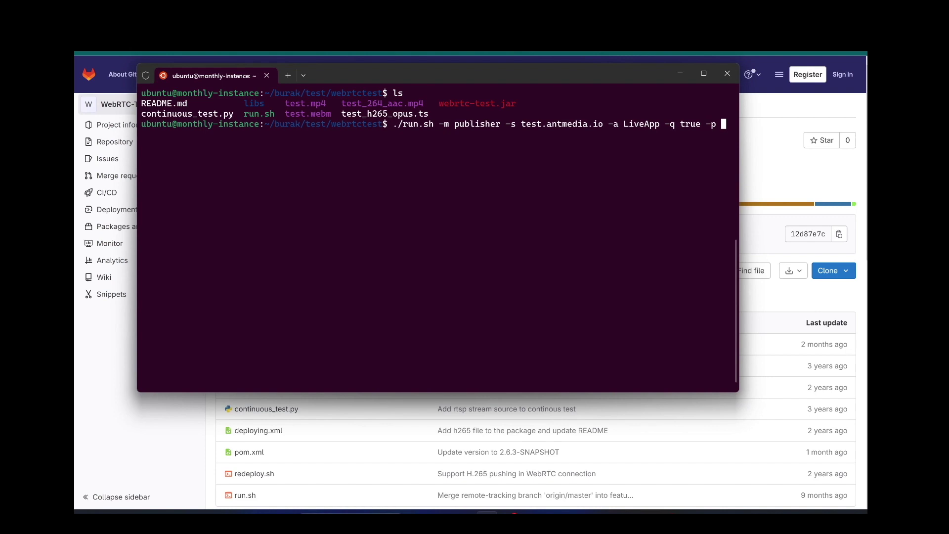
pyautogui.write(' 5443')
pyautogui.write(' -f ')
pyautogui.write('te')
pyautogui.press('Tab')
pyautogui.press('BackSpace')
pyautogui.press('BackSpace')
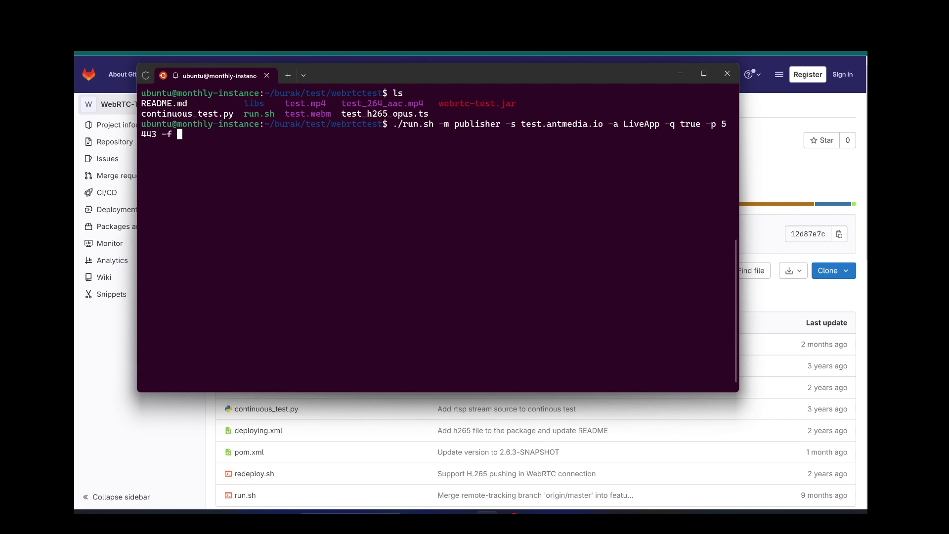
pyautogui.write('te')
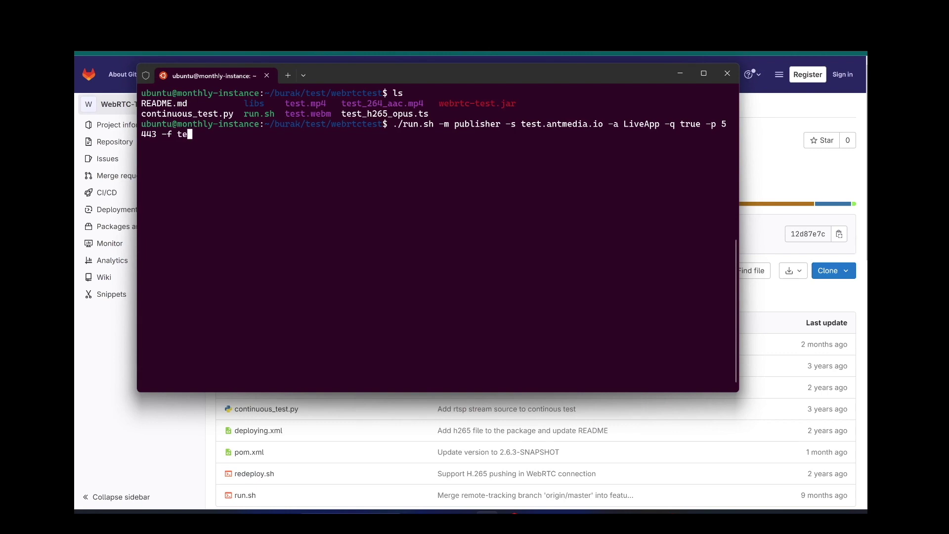
pyautogui.write('st.')
pyautogui.write('mp4 ')
pyautogui.write('-')
pyautogui.write('n ')
pyautogui.write('1')
pyautogui.write('0')
pyautogui.press('Return')
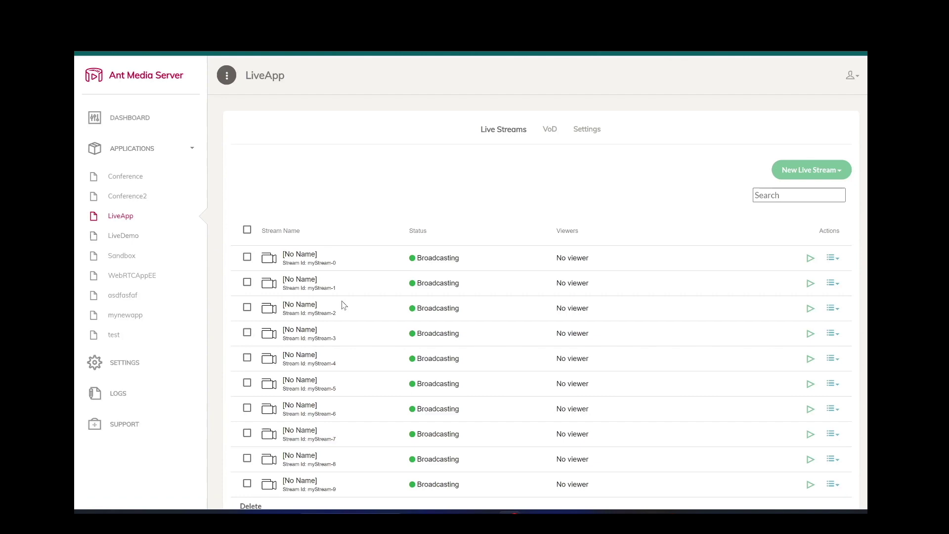
pyautogui.scroll(-1, 343, 304)
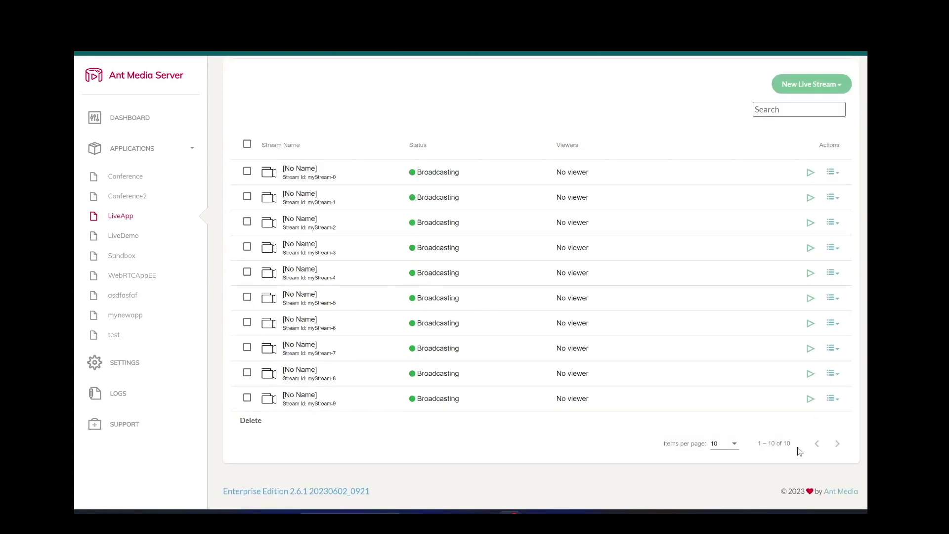
# Highlight the count of ten streams, play myStream-3 briefly, then close its player.
pyautogui.moveTo(792, 444); pyautogui.dragTo(768, 443)
pyautogui.click(811, 249)
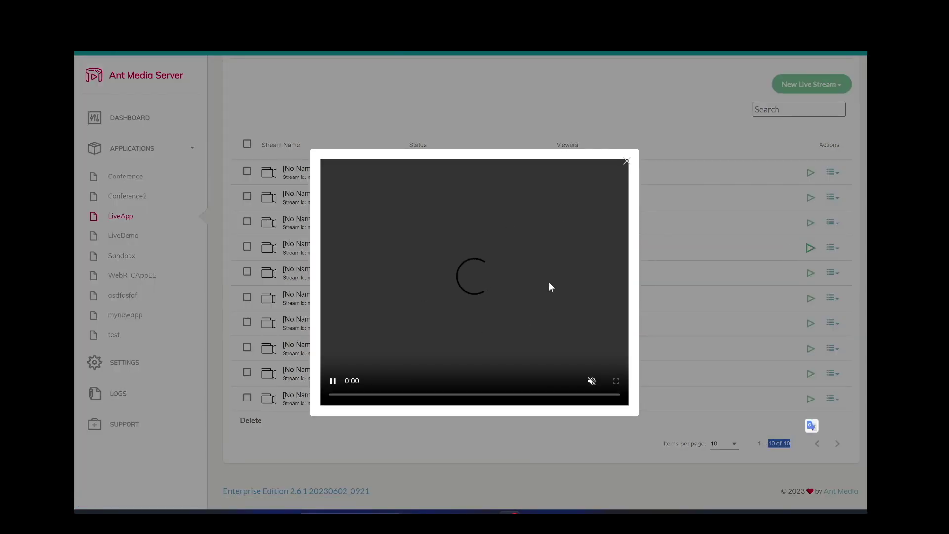
pyautogui.click(627, 163)
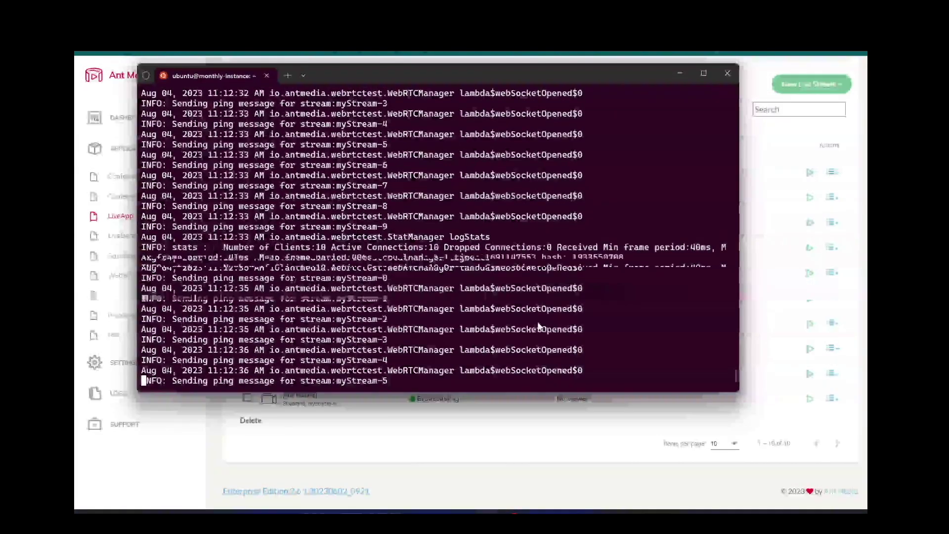
# Stop the publisher test with Ctrl+C and bring the LiveApp dashboard back to front.
pyautogui.hotkey('ctrl', 'c')
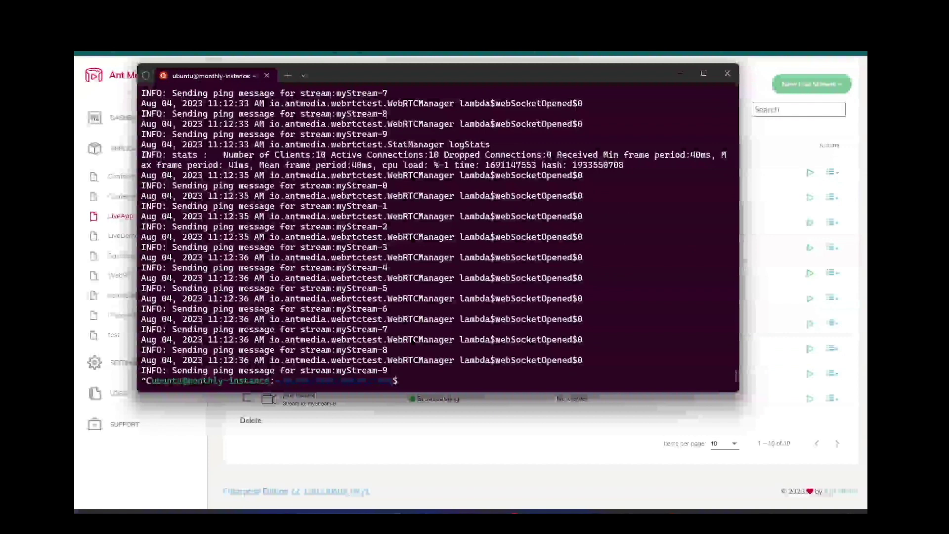
pyautogui.press('Return')
pyautogui.press('Return')
pyautogui.press('Return')
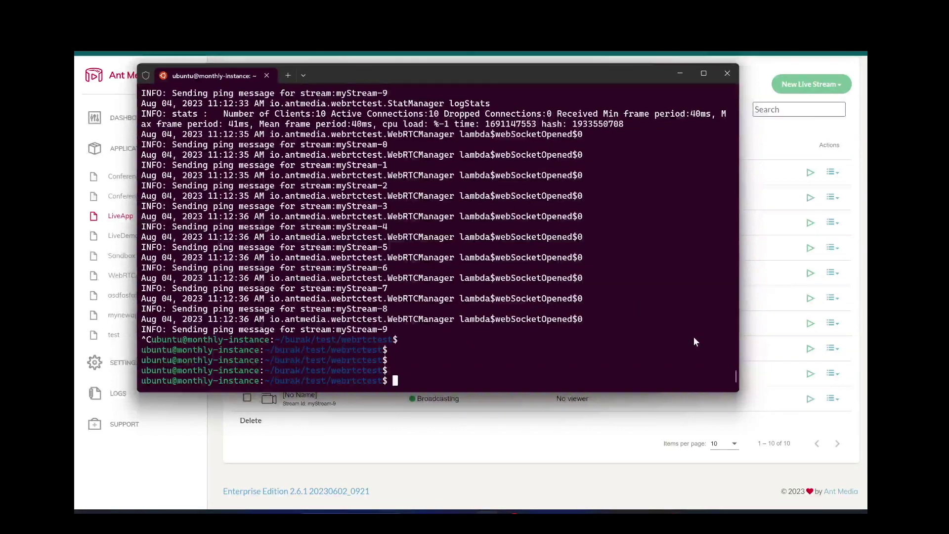
pyautogui.click(775, 132)
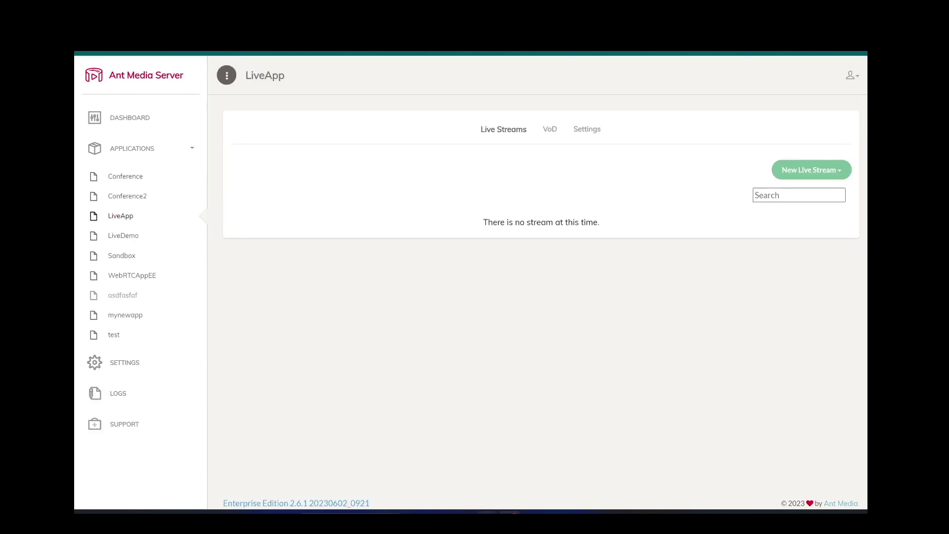
# Run ./run.sh -m publisher -s test.antmedia.io -a LiveApp -q true -p 5443 -f test.mp4 -i test.
pyautogui.hotkey('alt', 'Tab')
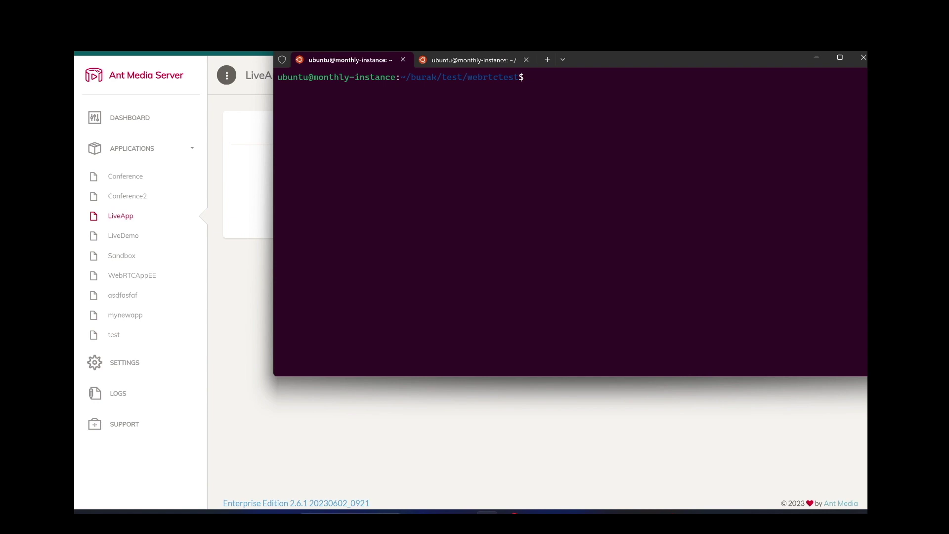
pyautogui.write('./run.sh ')
pyautogui.write('-m publisher -')
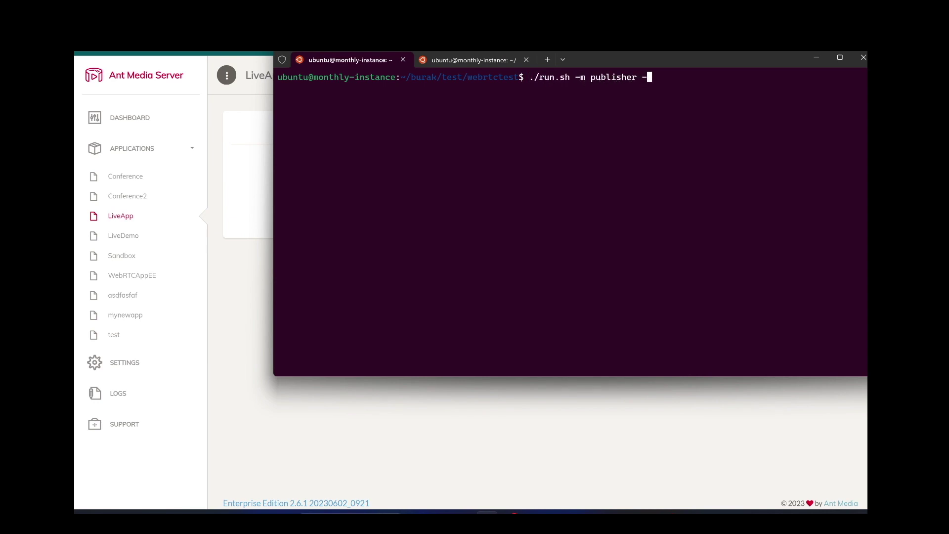
pyautogui.write('s test.antme')
pyautogui.write('dila')
pyautogui.press('BackSpace')
pyautogui.press('BackSpace')
pyautogui.press('BackSpace')
pyautogui.write('ia.i')
pyautogui.press('BackSpace')
pyautogui.write('io -a')
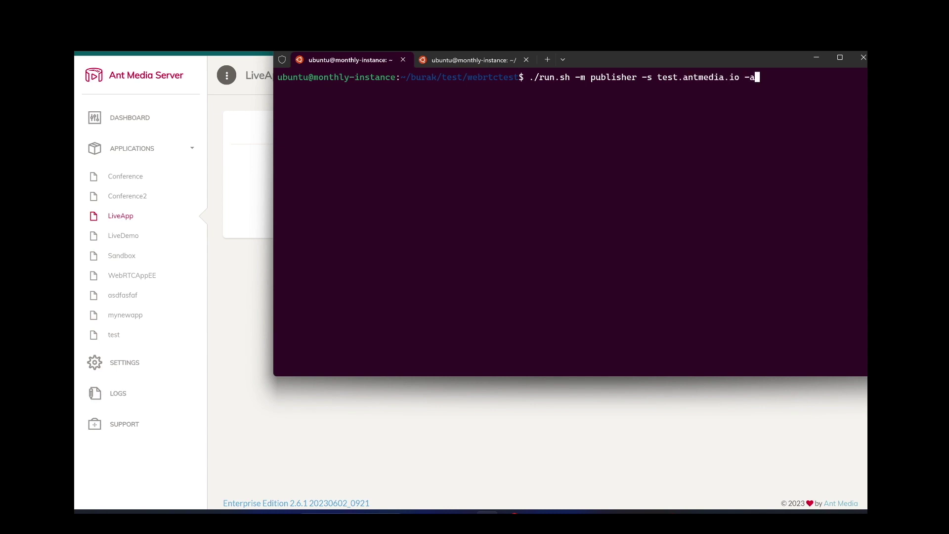
pyautogui.write(' LiveApp -')
pyautogui.write('q true -p 5')
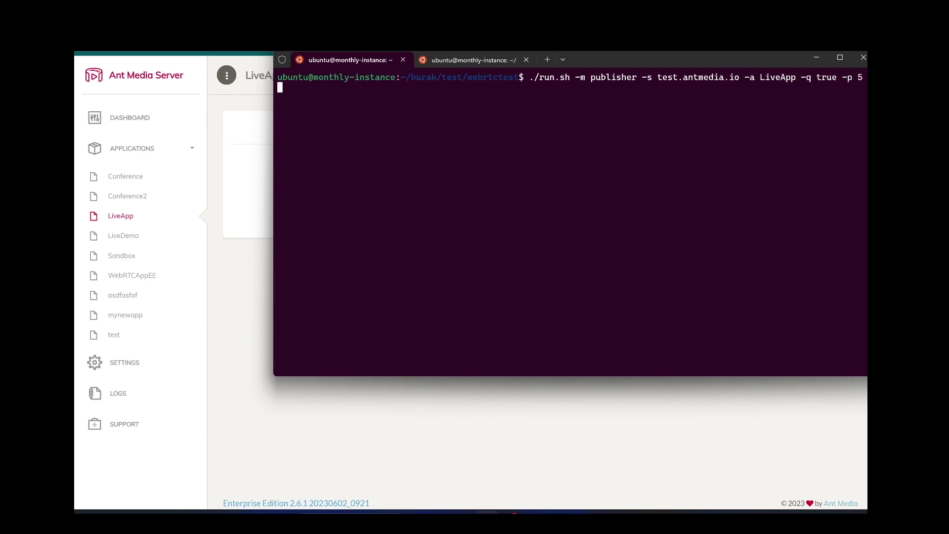
pyautogui.write('443 -')
pyautogui.write('f test.')
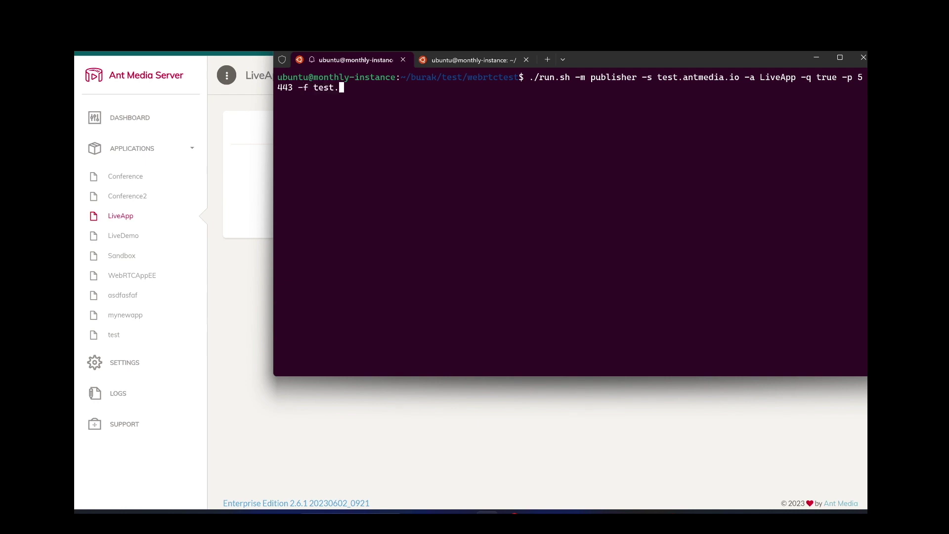
pyautogui.press('Tab')
pyautogui.press('Tab')
pyautogui.write('mp4 -')
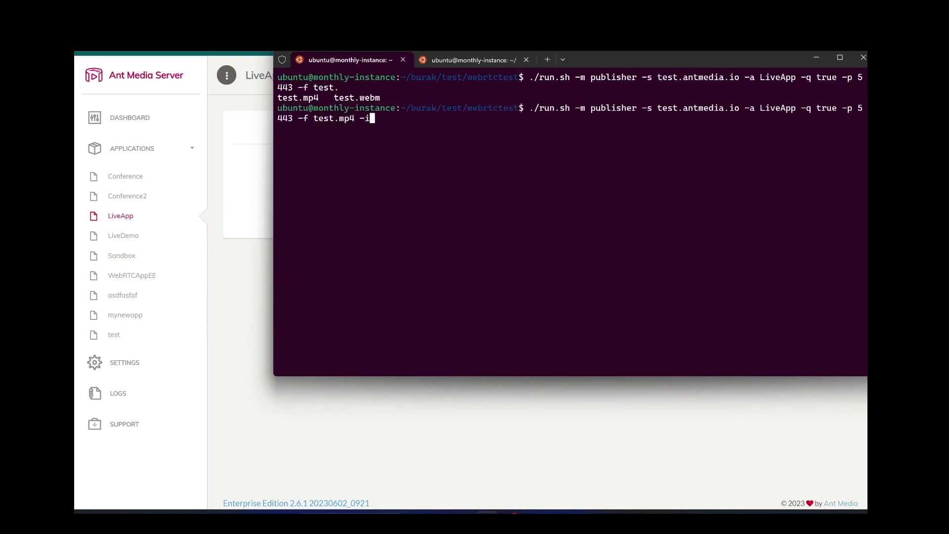
pyautogui.write('i test')
pyautogui.write(' -n 1')
pyautogui.press('Return')
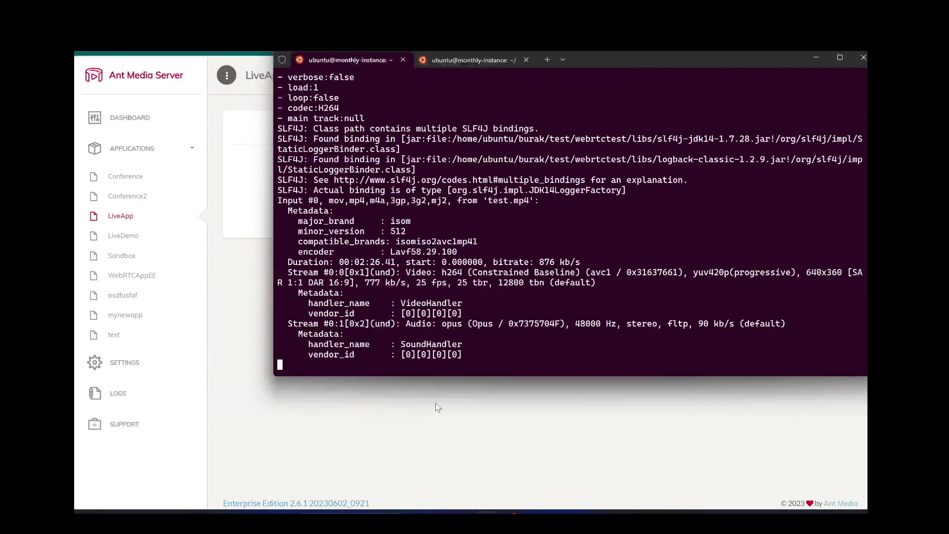
pyautogui.click(372, 423)
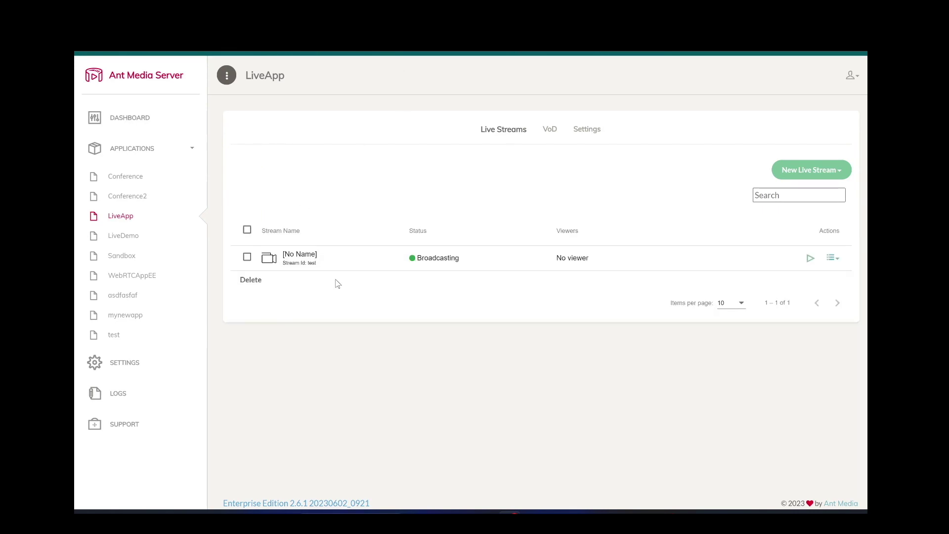
pyautogui.hotkey('alt', 'Tab')
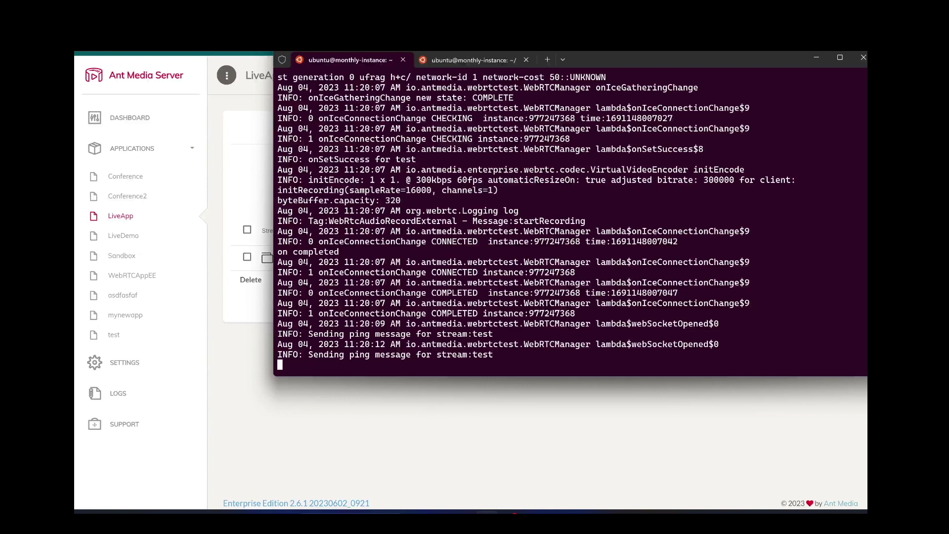
# In the second terminal, run ./run.sh -m player ... -i test -u false -n 50 to join 50 players.
pyautogui.click(472, 59)
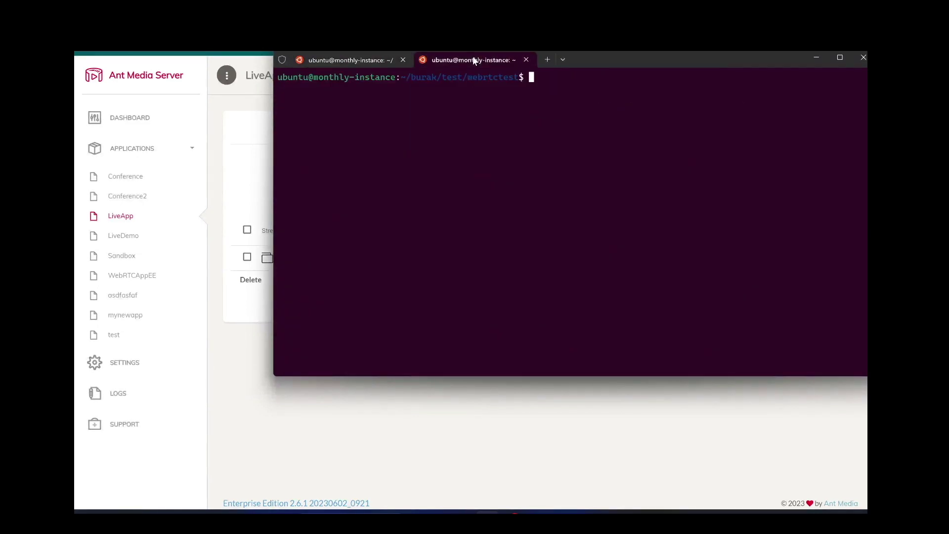
pyautogui.write('./run.sh')
pyautogui.write(' -m player -')
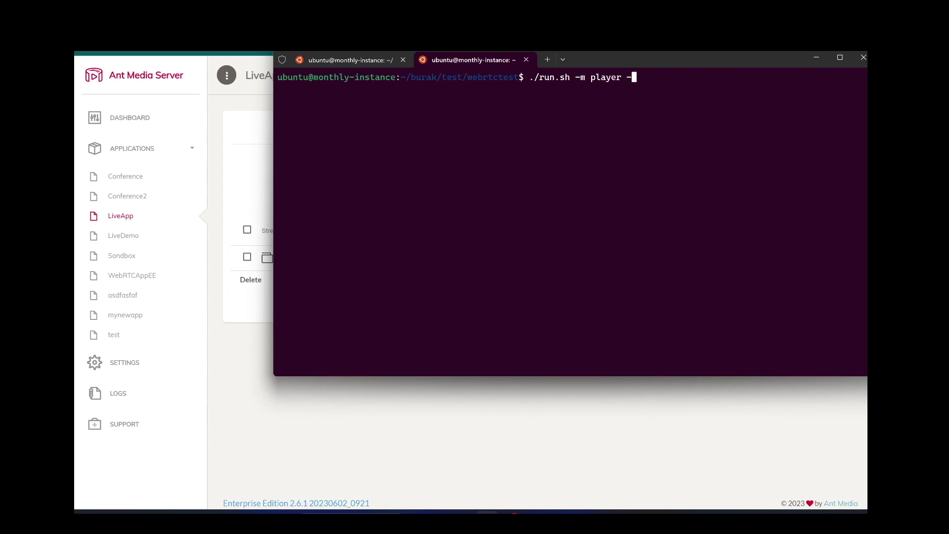
pyautogui.write('s test.ant')
pyautogui.write('media.io -a ')
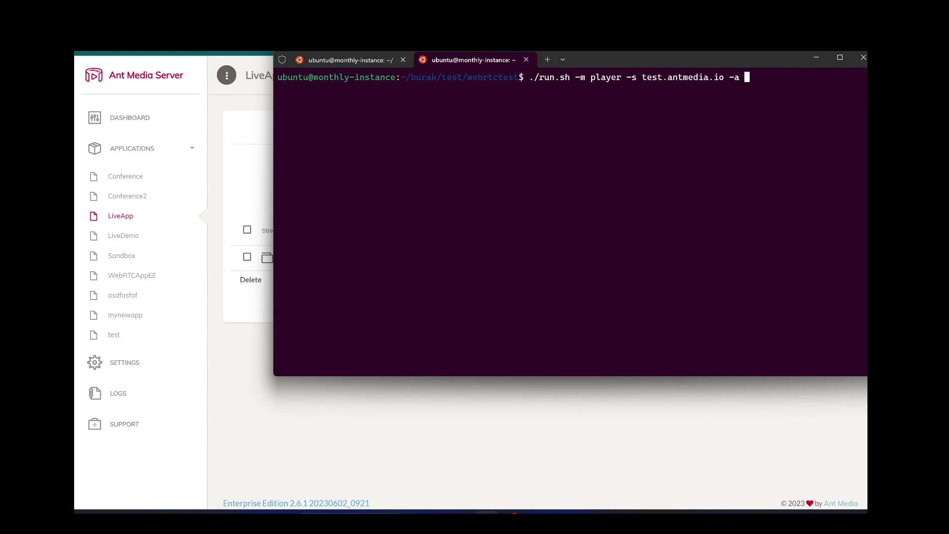
pyautogui.write('LiveApp -')
pyautogui.write('q true -')
pyautogui.write('p 5443')
pyautogui.press('Return')
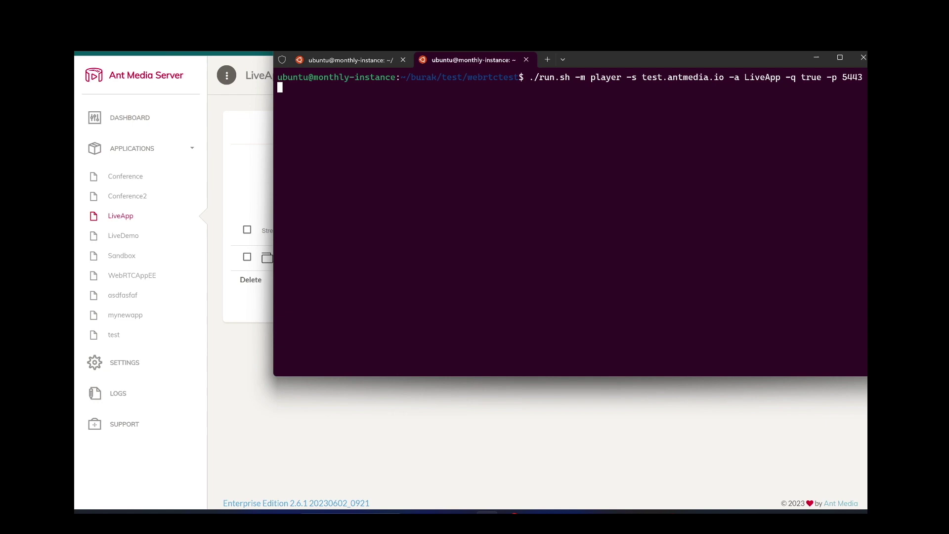
pyautogui.write('-i test')
pyautogui.write(' -u false ')
pyautogui.write('-n ')
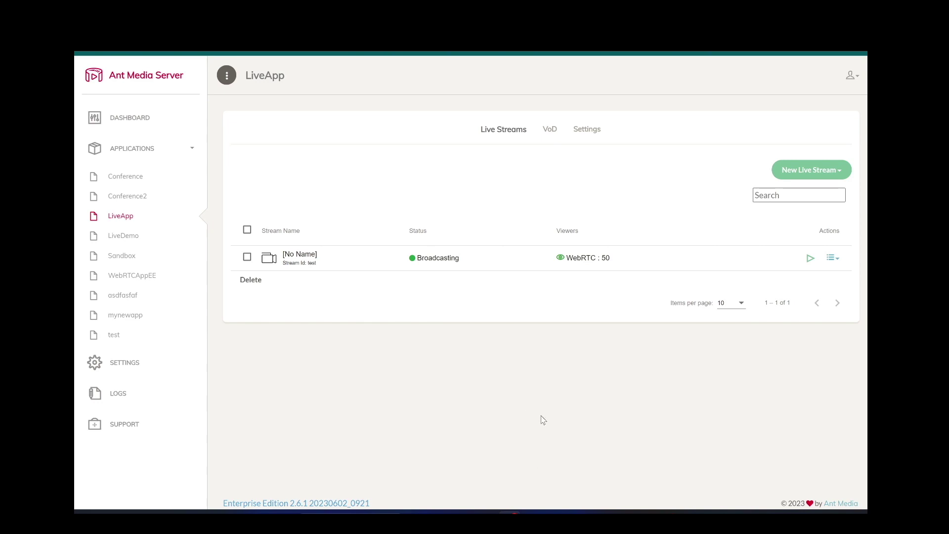
# Stop the 50 players with Ctrl+C, recall the player command and mark test.antmedia.io in it.
pyautogui.hotkey('alt', 'Tab')
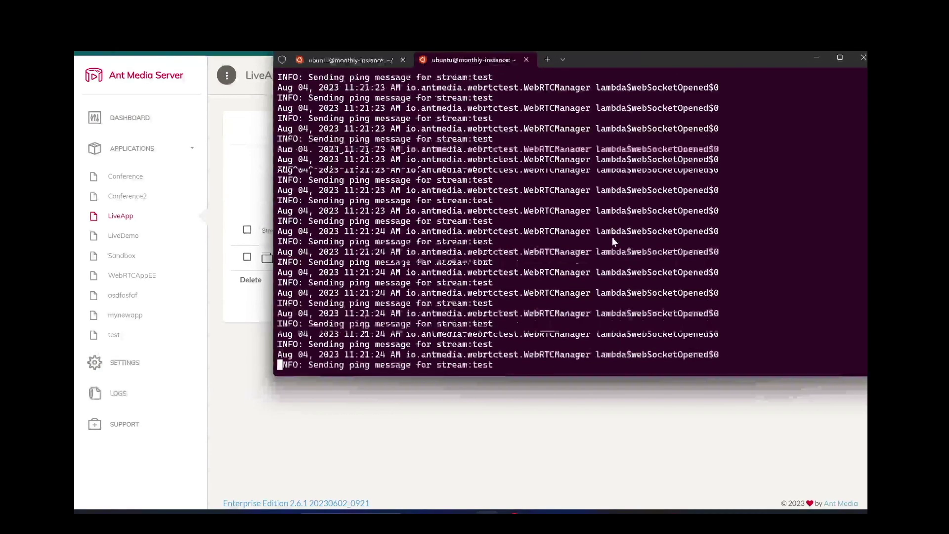
pyautogui.hotkey('ctrl', 'c')
pyautogui.press('Return')
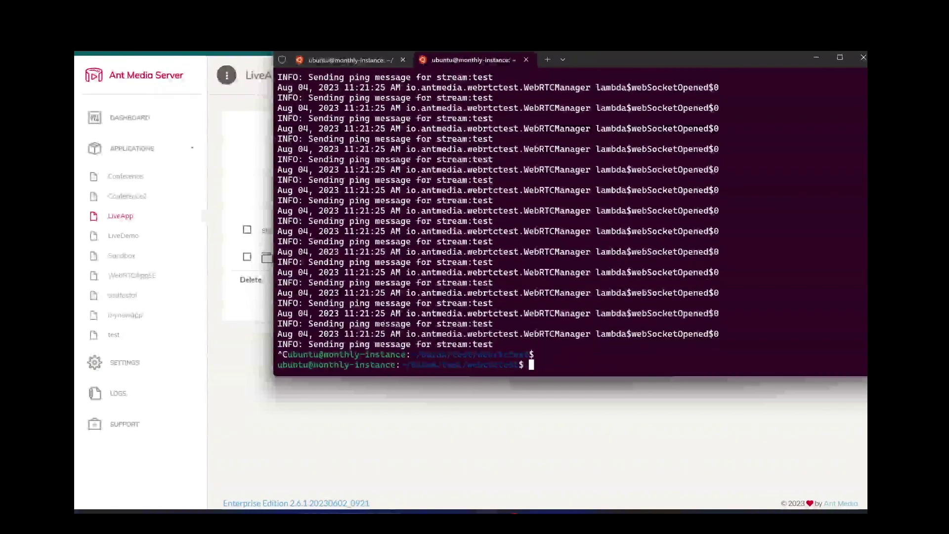
pyautogui.press('Return')
pyautogui.press('Up')
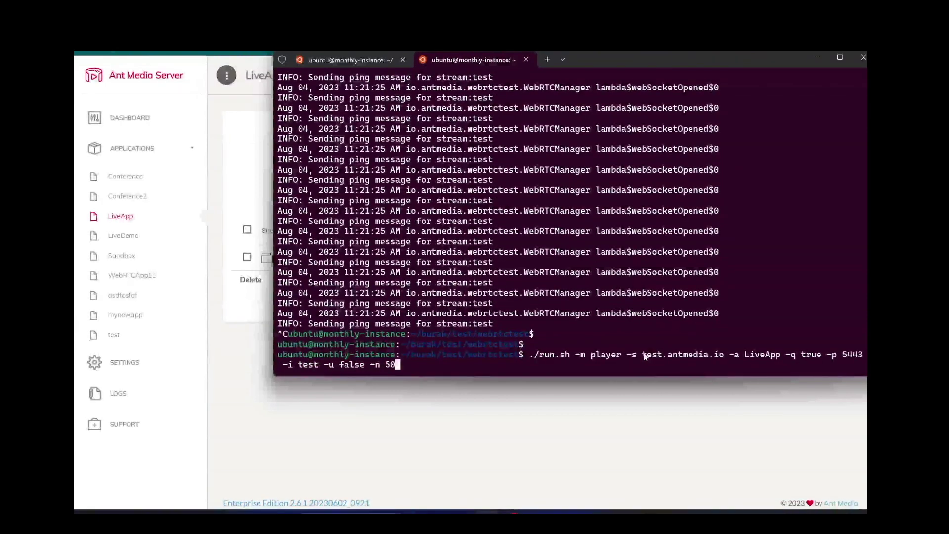
pyautogui.moveTo(643, 355); pyautogui.dragTo(719, 355)
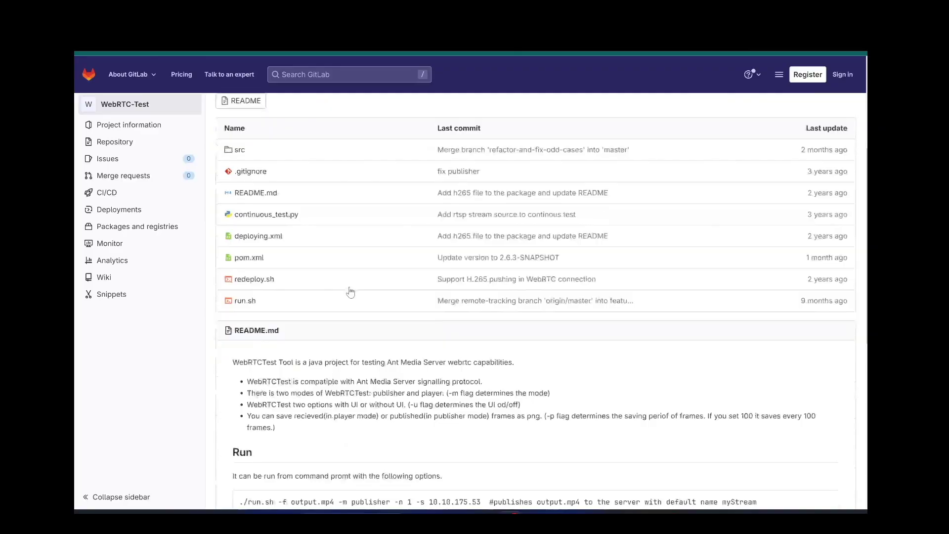
pyautogui.scroll(-5, 350, 290)
pyautogui.scroll(-3, 350, 290)
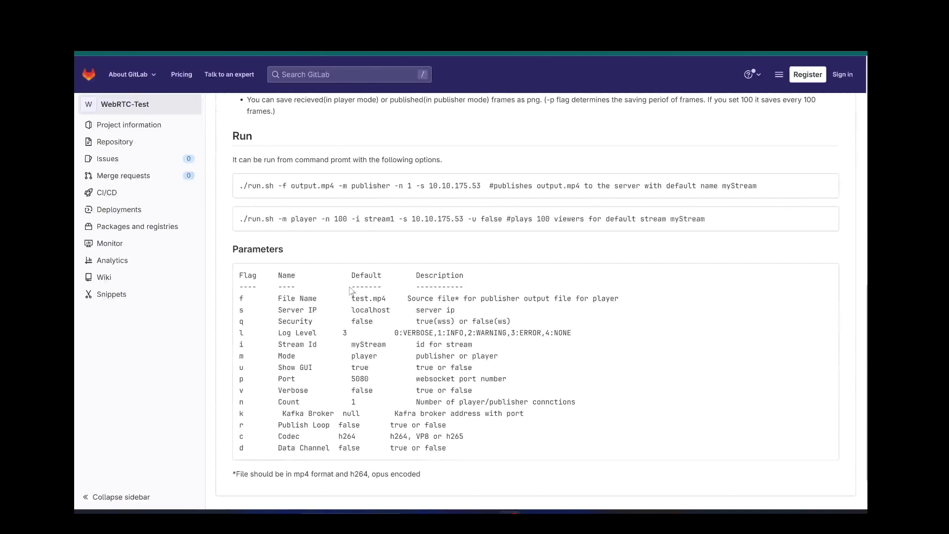